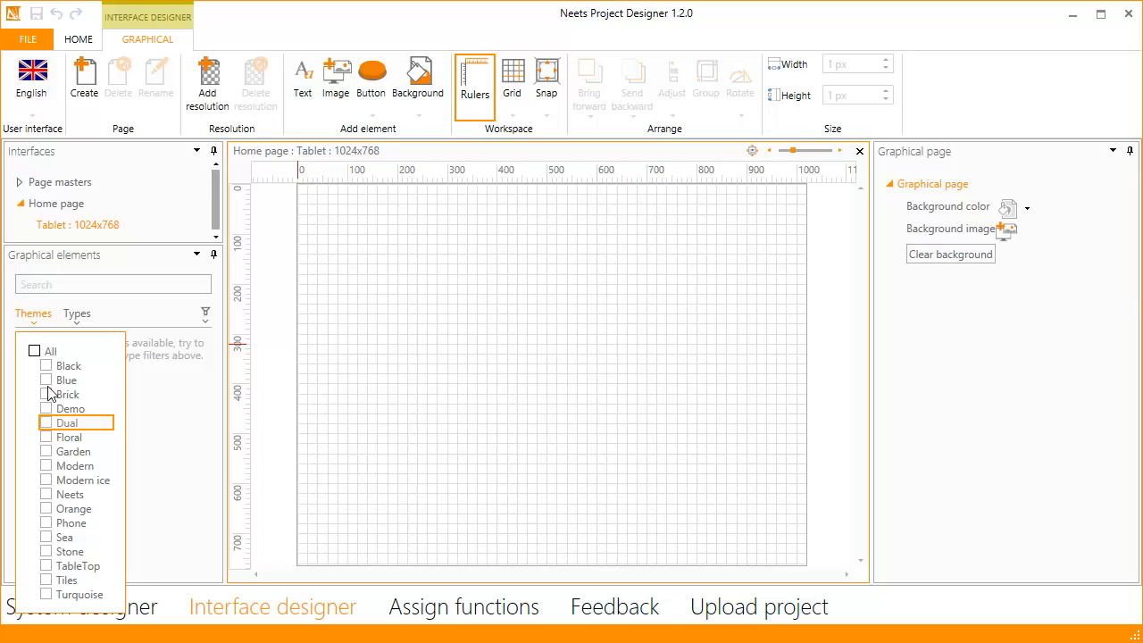
Step: Filter the graphical elements to the Dual and Neets themes
{"action": "left_click", "coordinate": [46, 423]}
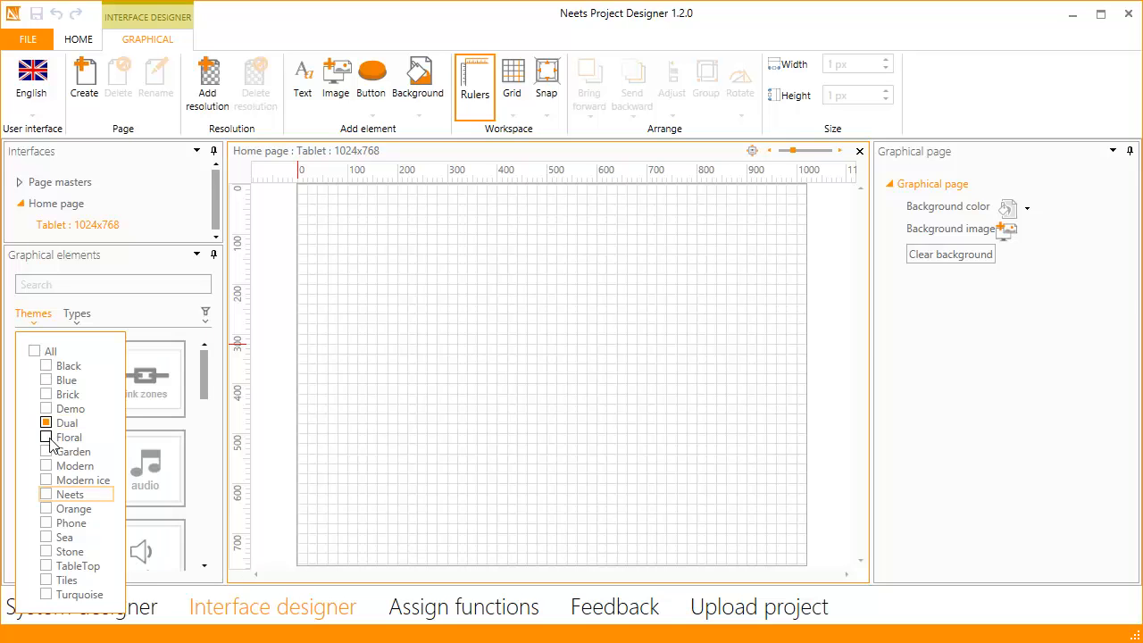
{"action": "left_click", "coordinate": [47, 495]}
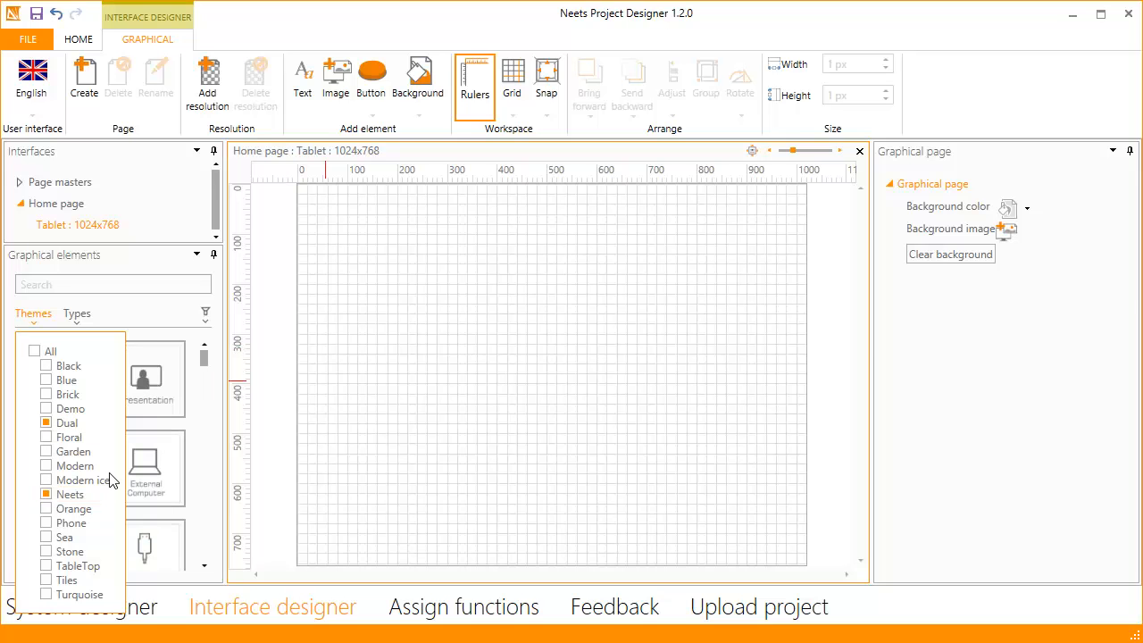
{"action": "left_click", "coordinate": [154, 319]}
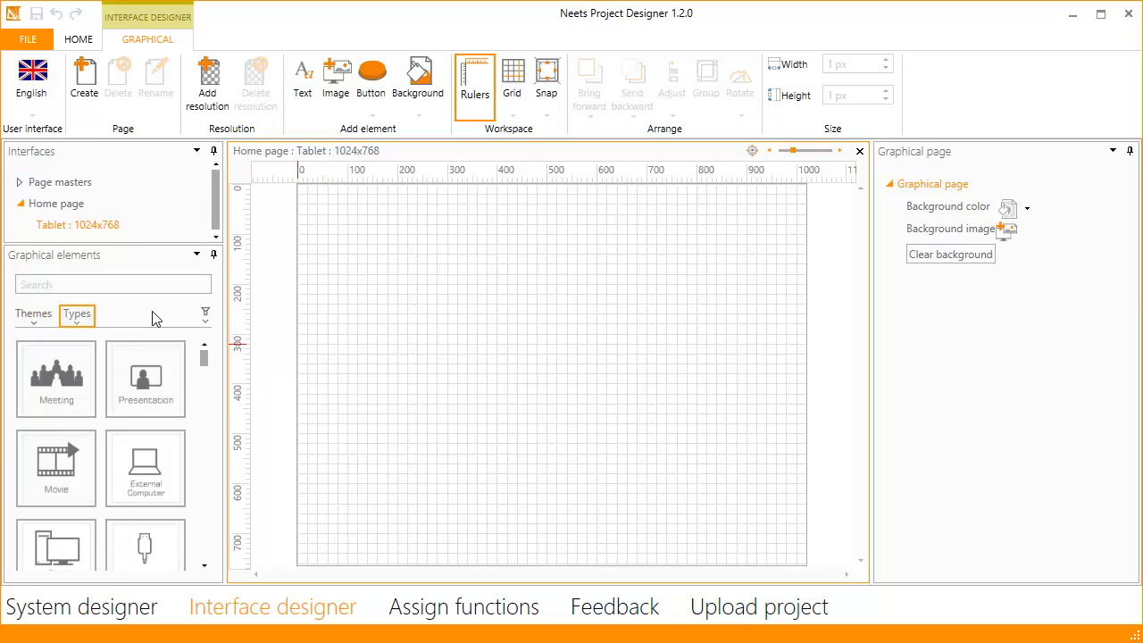
Step: Add Groups to the element types shown alongside Buttons, and save the filter settings as default
{"action": "left_click", "coordinate": [79, 320]}
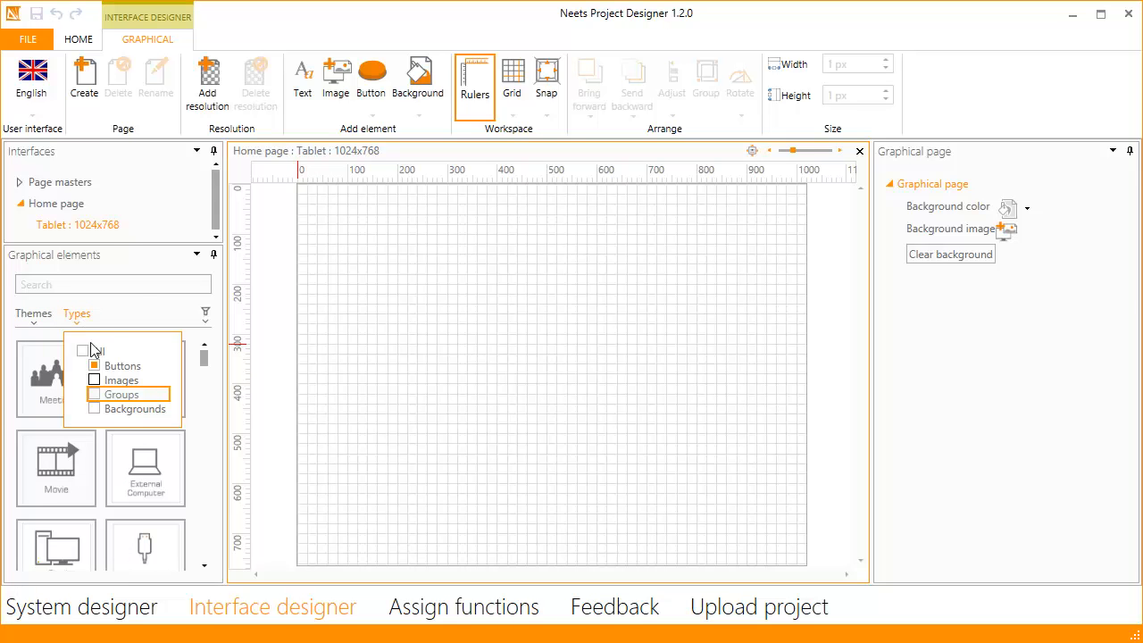
{"action": "left_click", "coordinate": [95, 396]}
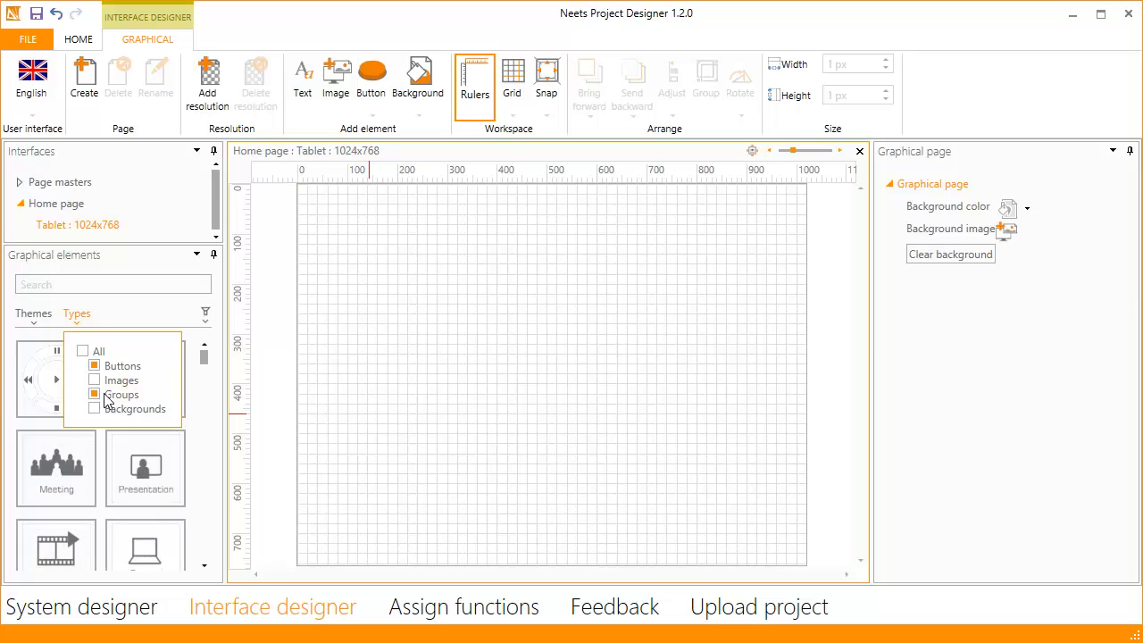
{"action": "left_click", "coordinate": [162, 319]}
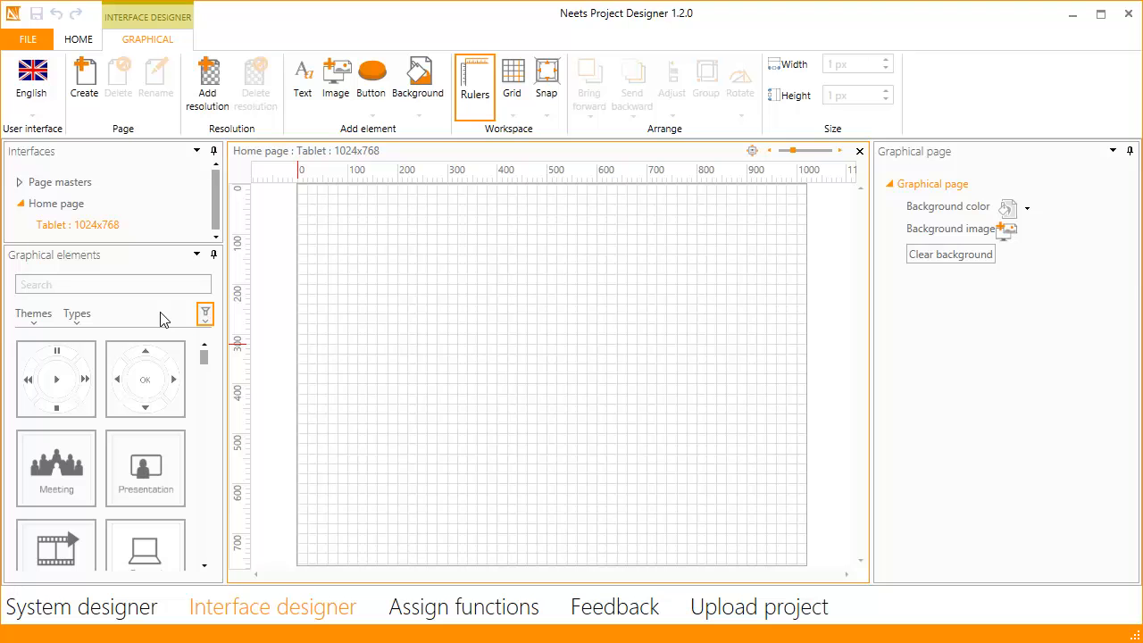
{"action": "left_click", "coordinate": [211, 320]}
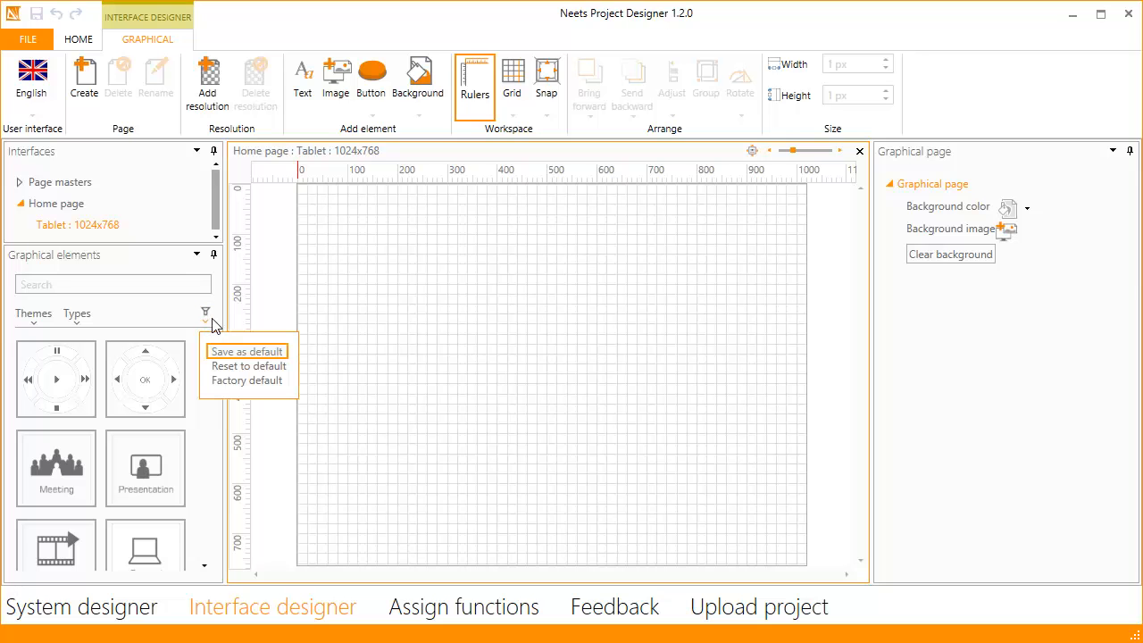
{"action": "left_click", "coordinate": [226, 356]}
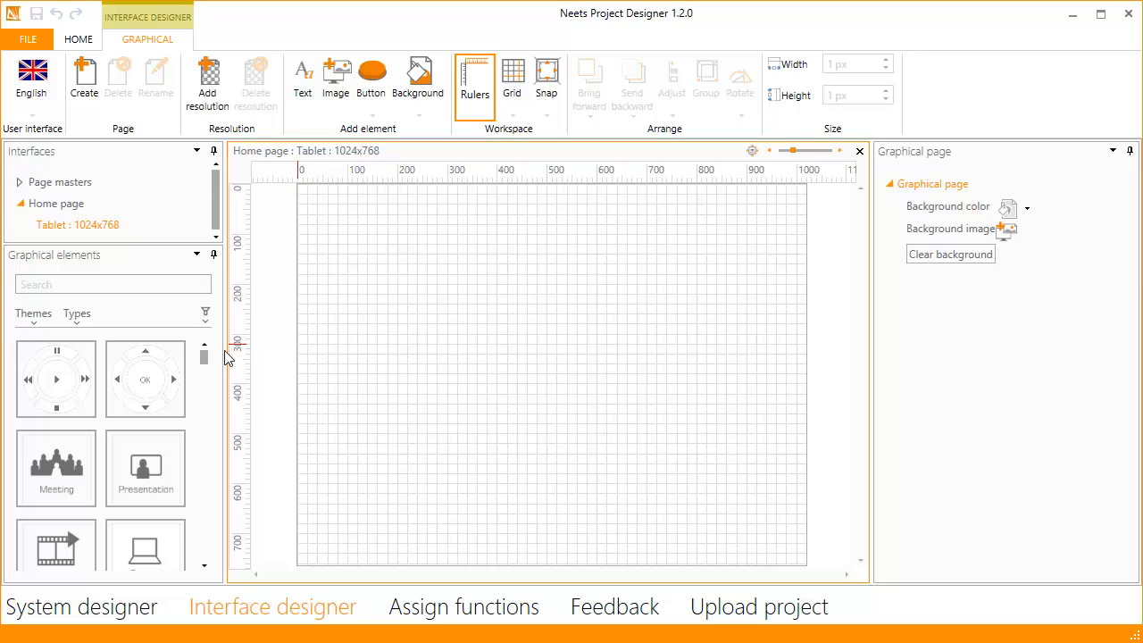
Step: Select all themes in the graphical elements filter, reset the filter to the saved default and reopen the theme list
{"action": "left_click", "coordinate": [32, 316]}
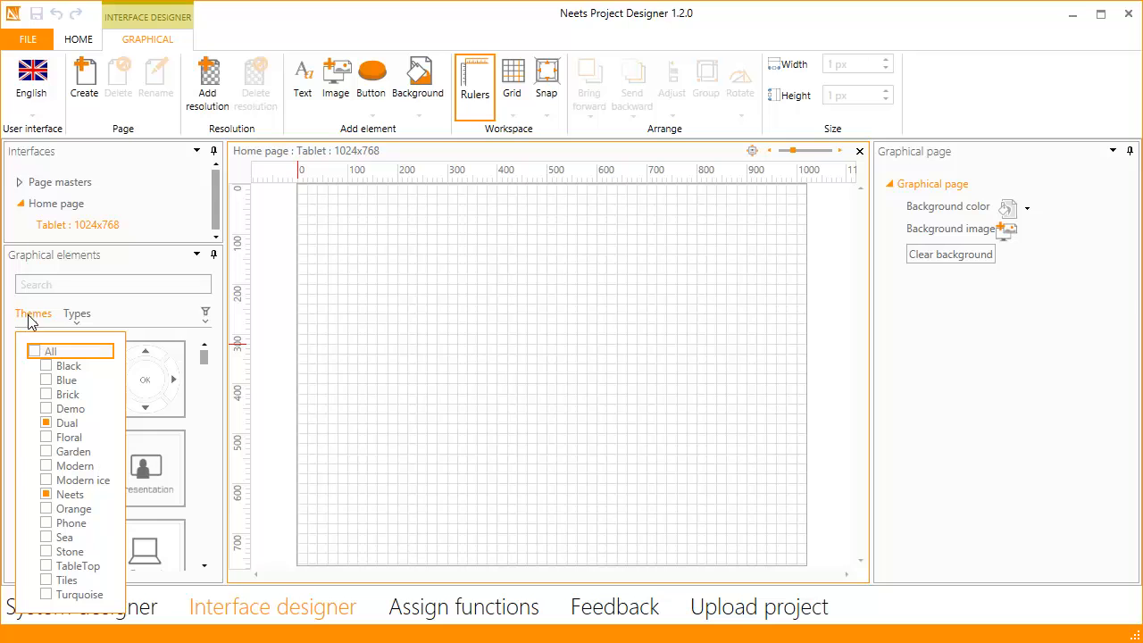
{"action": "left_click", "coordinate": [34, 352]}
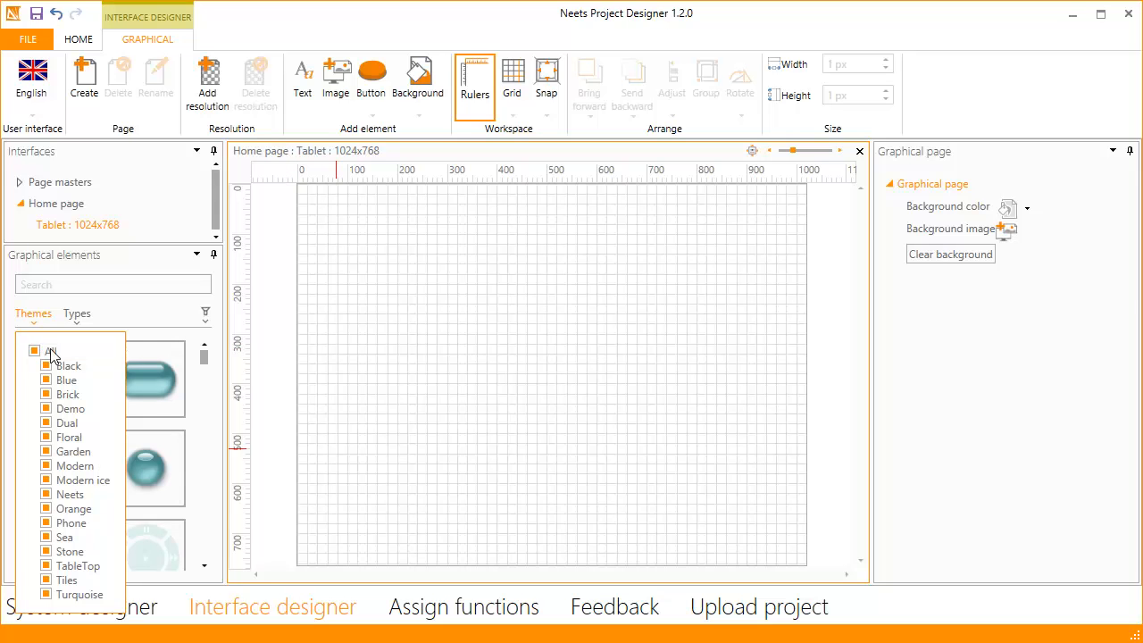
{"action": "left_click", "coordinate": [151, 310]}
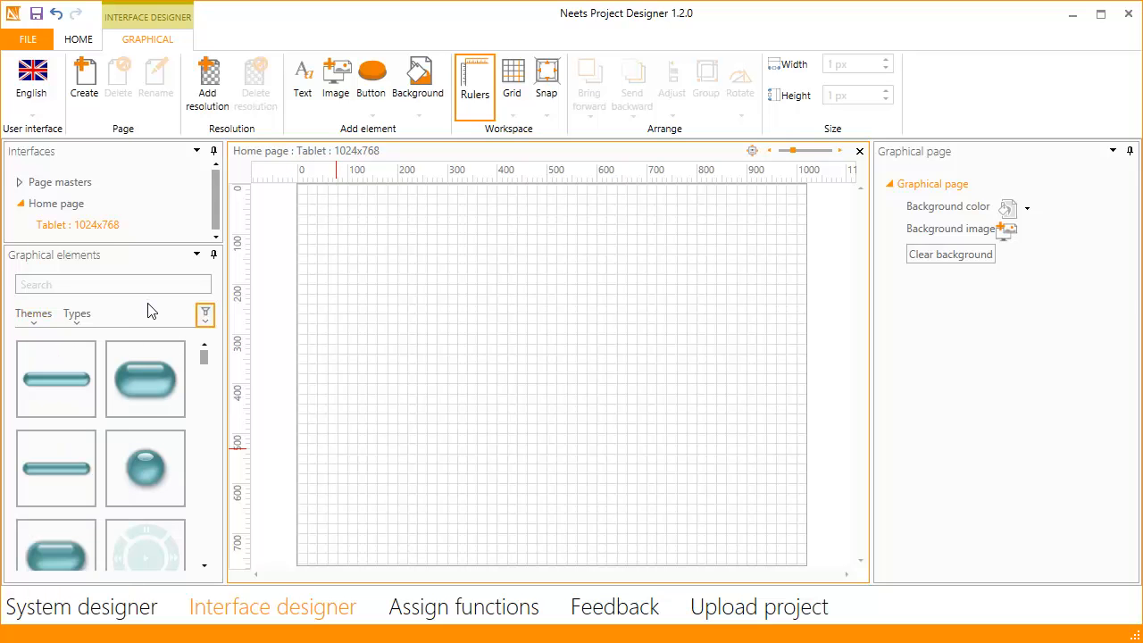
{"action": "left_click", "coordinate": [206, 316]}
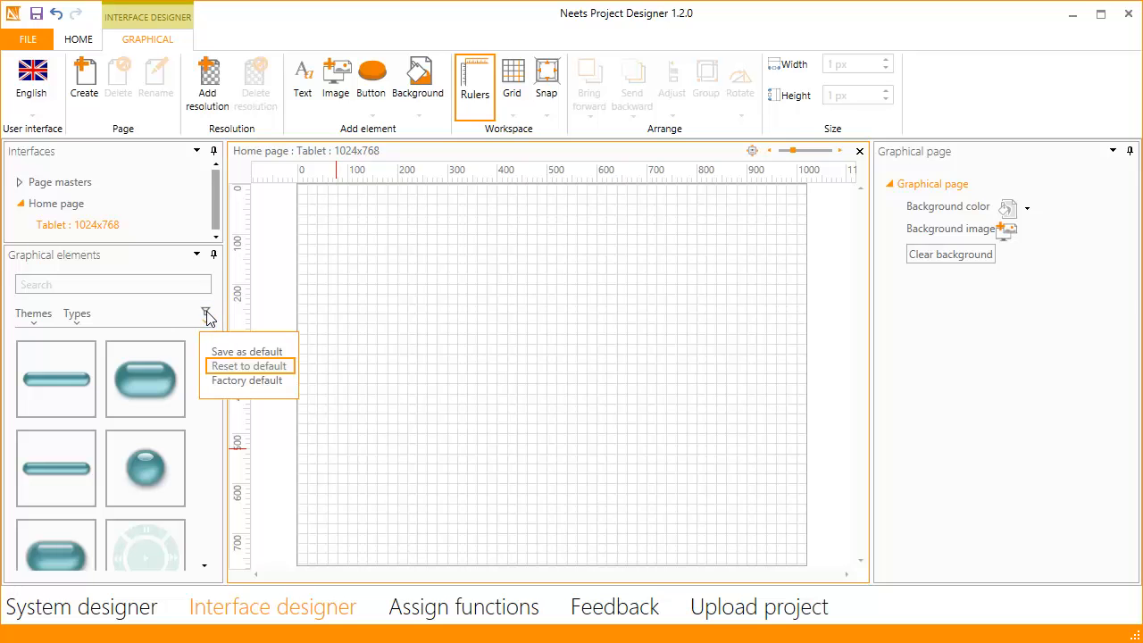
{"action": "left_click", "coordinate": [229, 366]}
{"action": "left_click", "coordinate": [41, 317]}
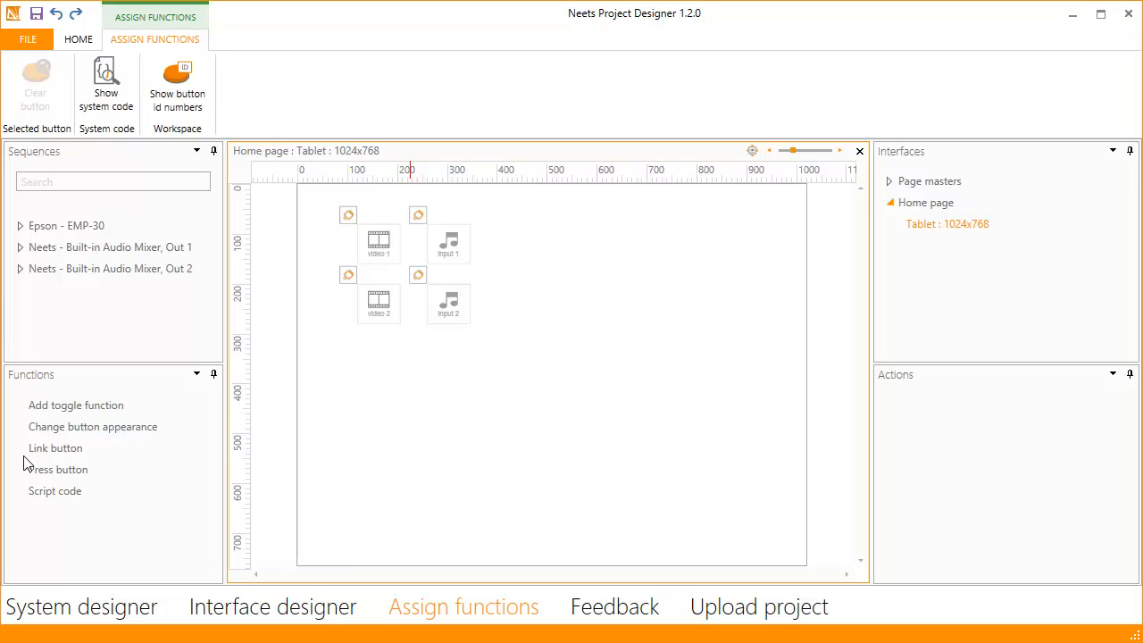
Step: Assign a Press button function to the video 1 button with the input 1 button as its target
{"action": "left_click_drag", "start_coordinate": [59, 473], "coordinate": [371, 240]}
{"action": "left_click", "coordinate": [608, 243]}
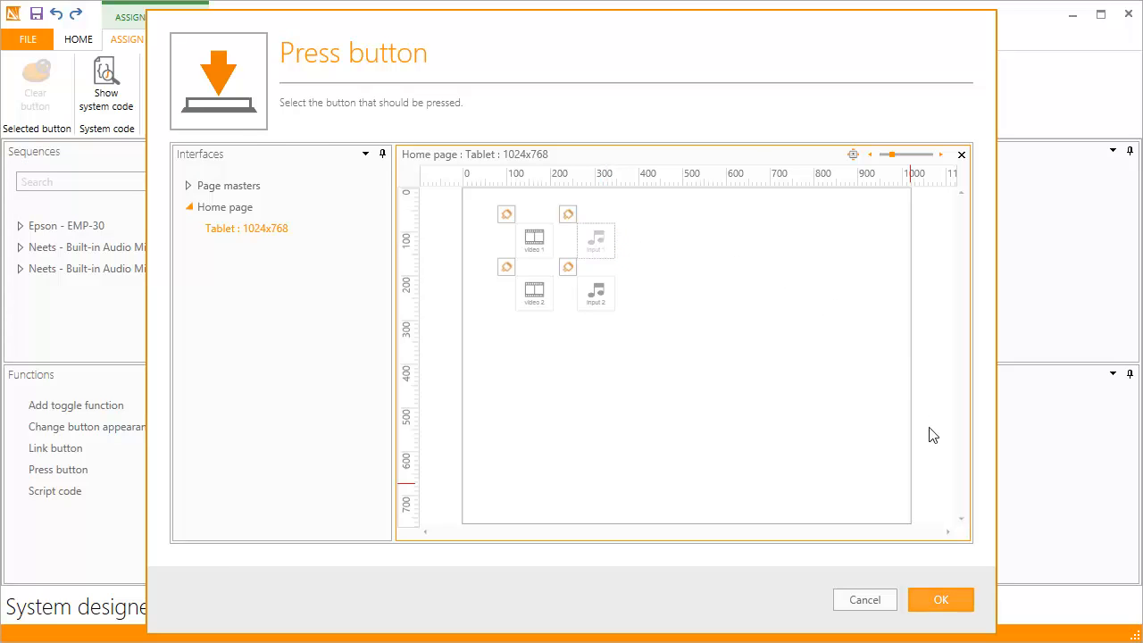
{"action": "left_click", "coordinate": [958, 600]}
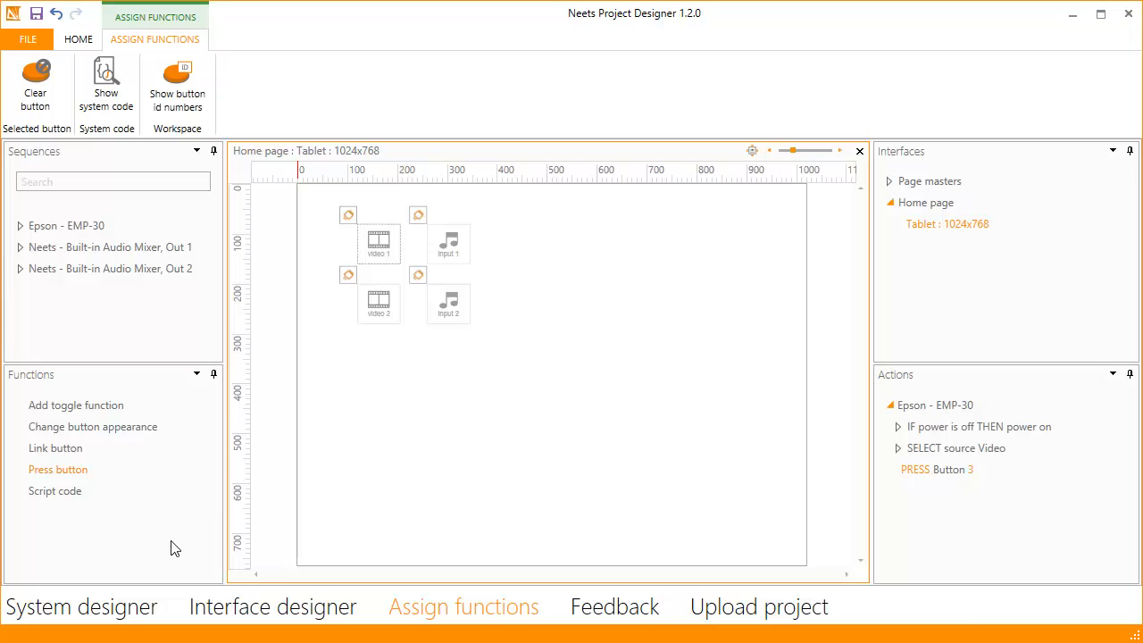
Step: Assign a Press button function to the video 2 button with the input 2 button as its target
{"action": "left_click_drag", "start_coordinate": [117, 460], "coordinate": [371, 297]}
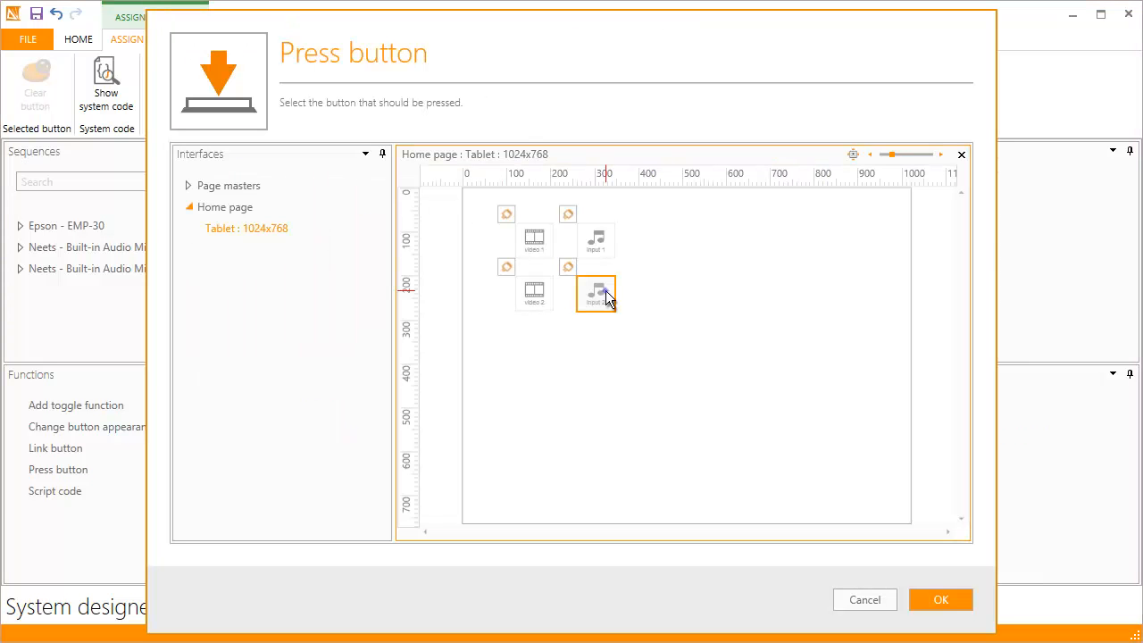
{"action": "left_click", "coordinate": [597, 293]}
{"action": "left_click", "coordinate": [971, 600]}
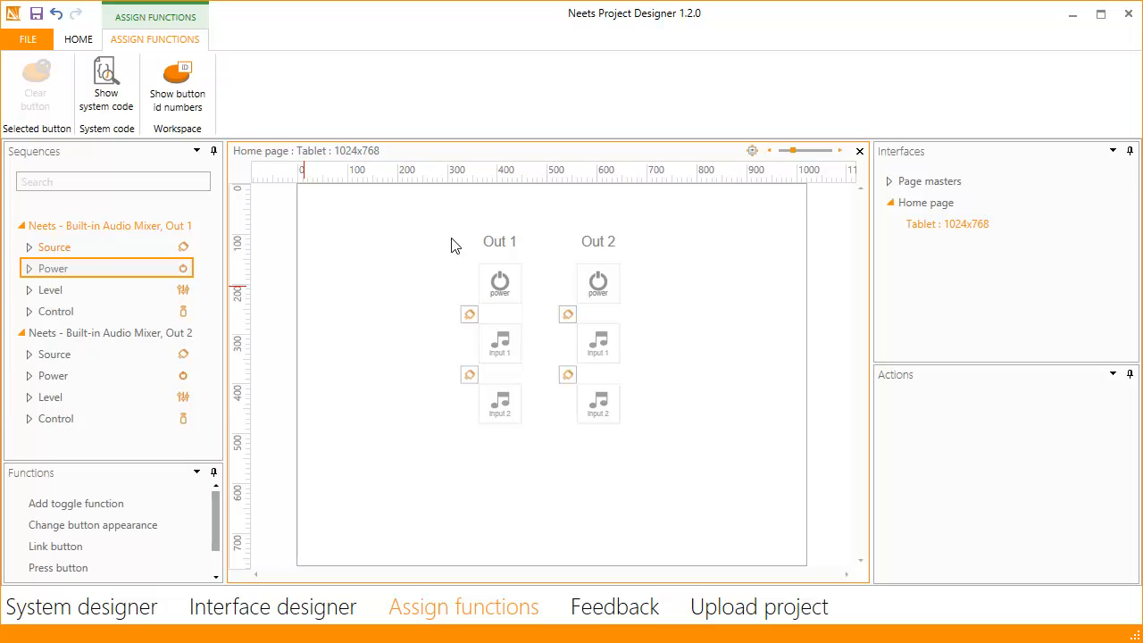
Step: Assign the Power Off sequences of Built-in Audio Mixer Out 1 and Out 2 to their respective power buttons on the home page
{"action": "left_click", "coordinate": [30, 269]}
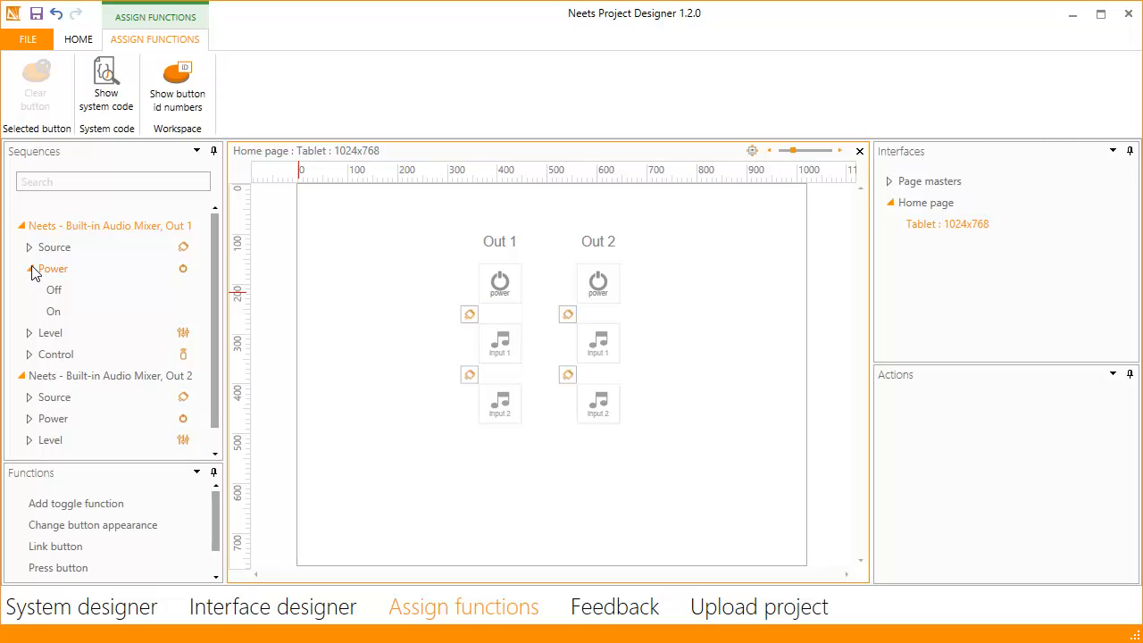
{"action": "left_click_drag", "start_coordinate": [55, 296], "coordinate": [492, 282]}
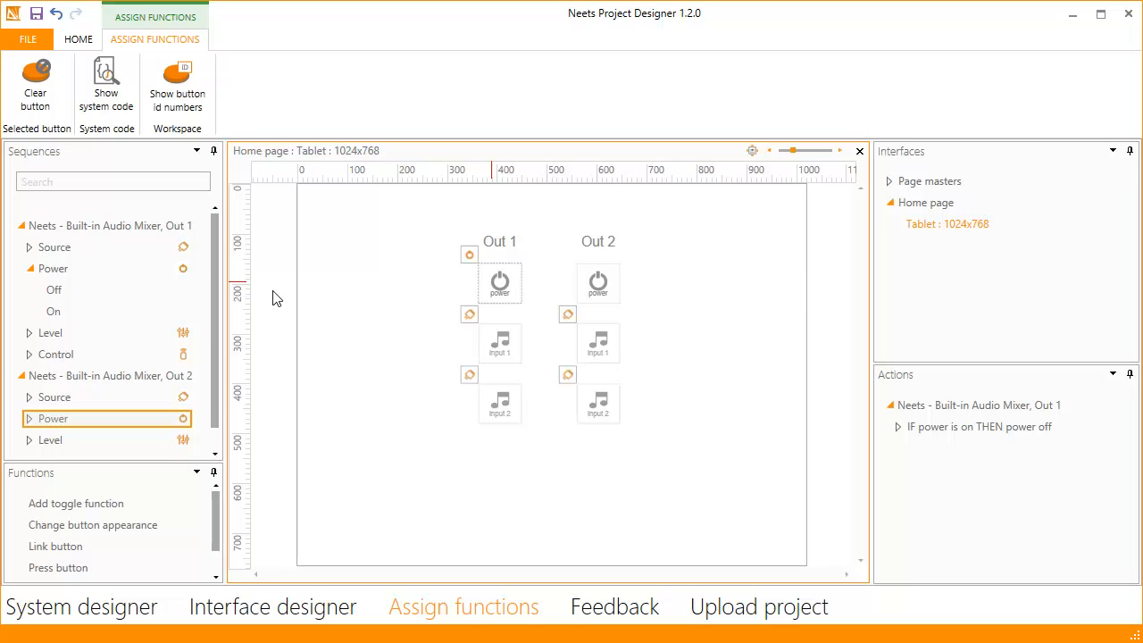
{"action": "left_click", "coordinate": [30, 418]}
{"action": "left_click_drag", "start_coordinate": [55, 441], "coordinate": [609, 274]}
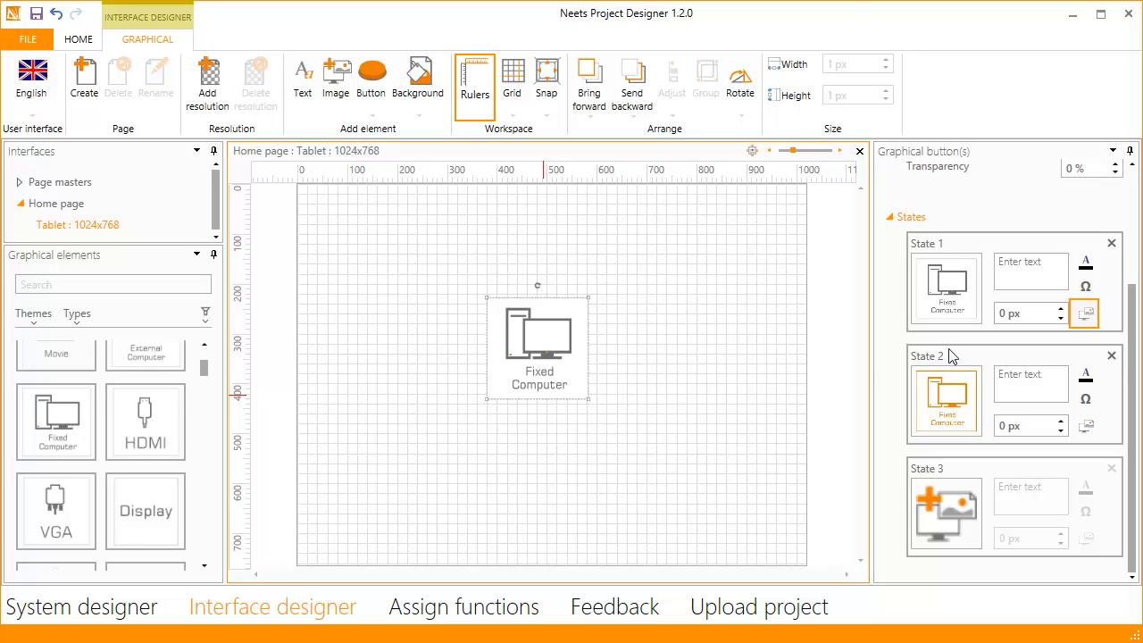
Step: Extract the State 1 image of the Fixed Computer button as the PNG file pc1 in the Export folder
{"action": "left_click", "coordinate": [1087, 315]}
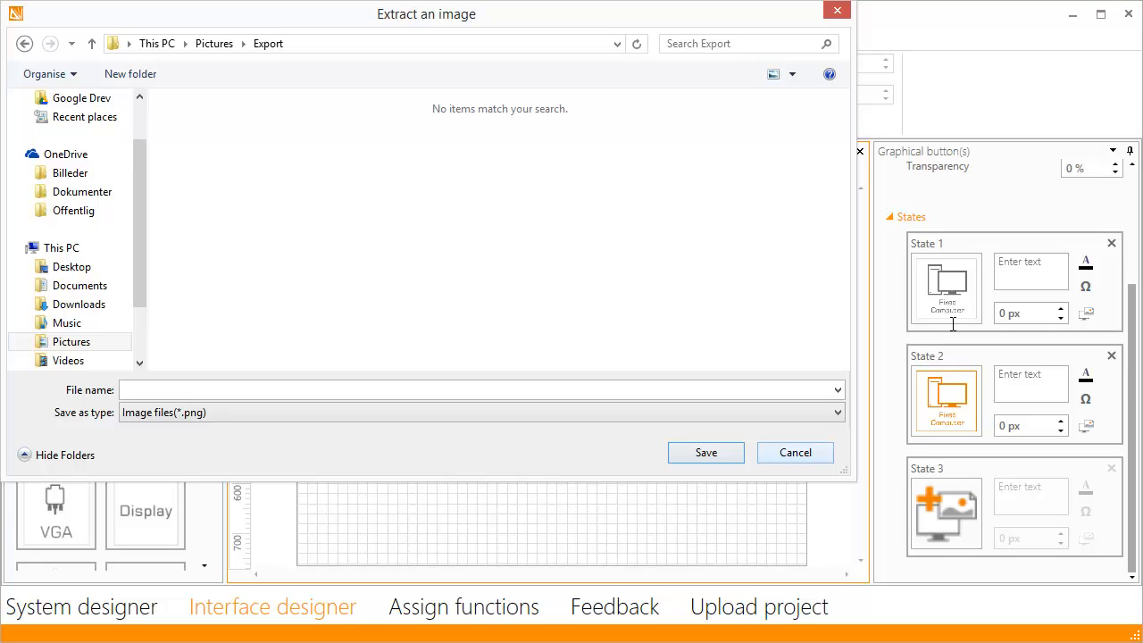
{"action": "left_click", "coordinate": [680, 387]}
{"action": "type", "text": "pc1"}
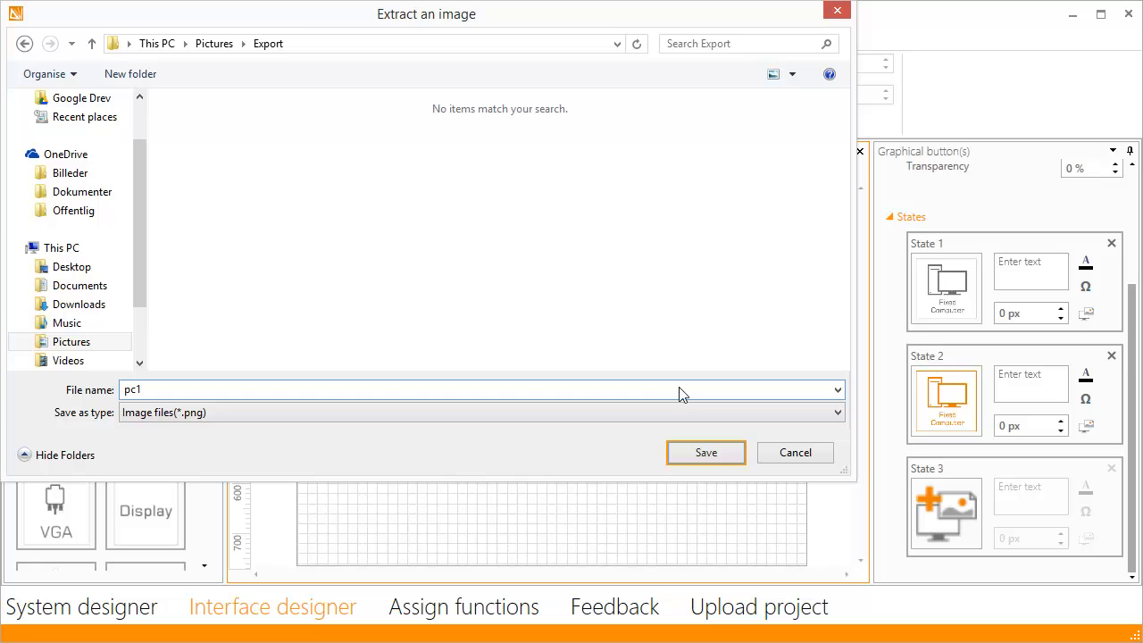
{"action": "left_click", "coordinate": [714, 453]}
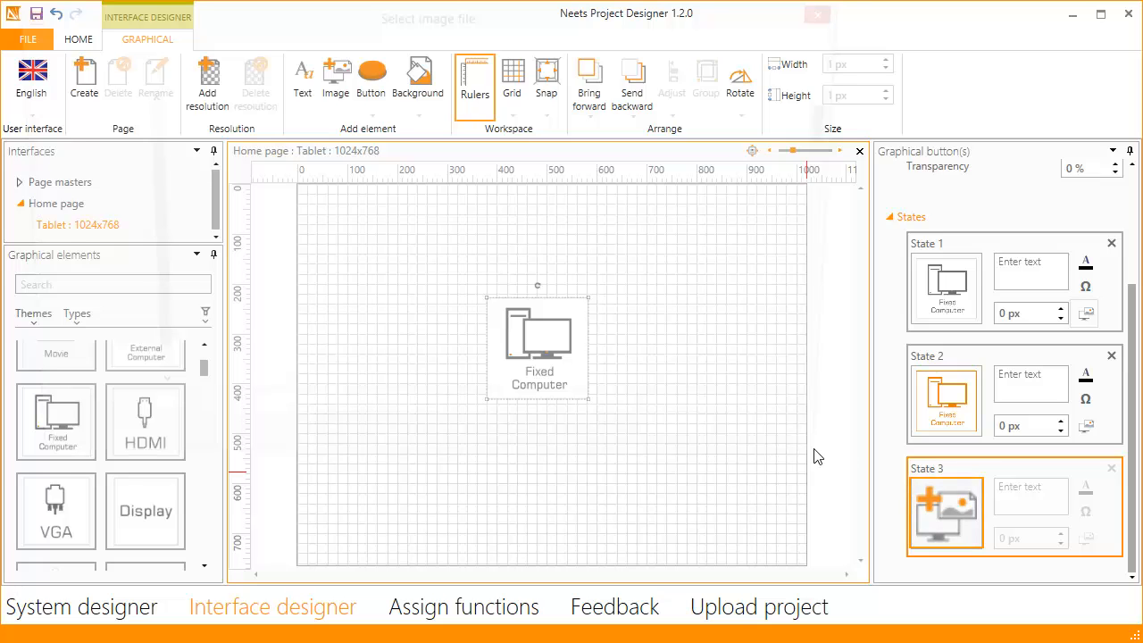
Step: Add the exported pc1 image as State 3 of the Fixed Computer button
{"action": "left_click", "coordinate": [949, 504]}
{"action": "left_click", "coordinate": [235, 158]}
{"action": "left_click", "coordinate": [689, 451]}
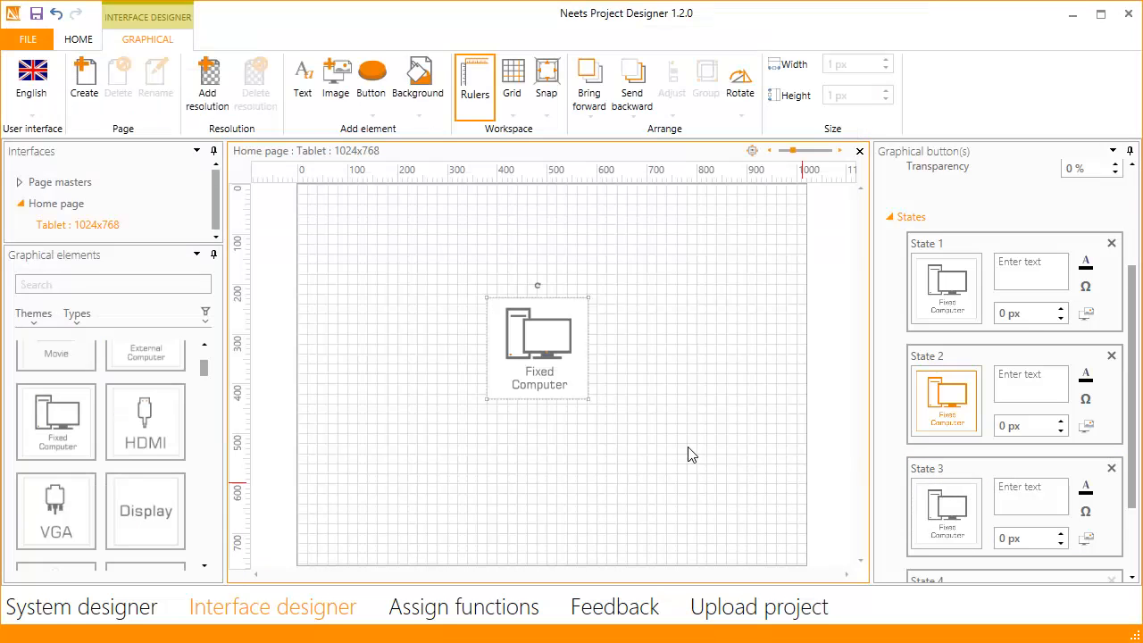